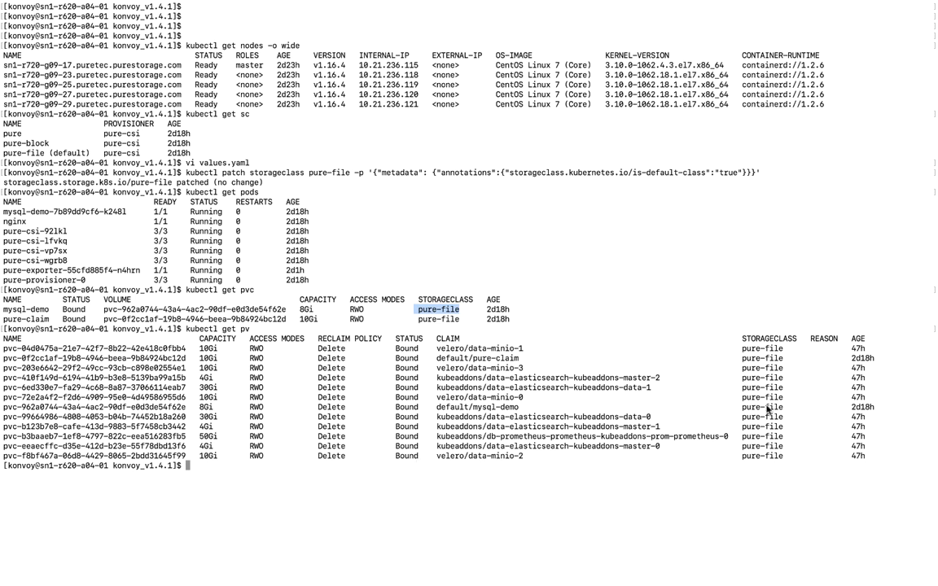
- Run ./konvoy get ops-portal to retrieve the ops portal's URL and login credentials
{"action": "scroll", "coordinate": [242, 185], "scroll_direction": "down", "scroll_amount": 10}
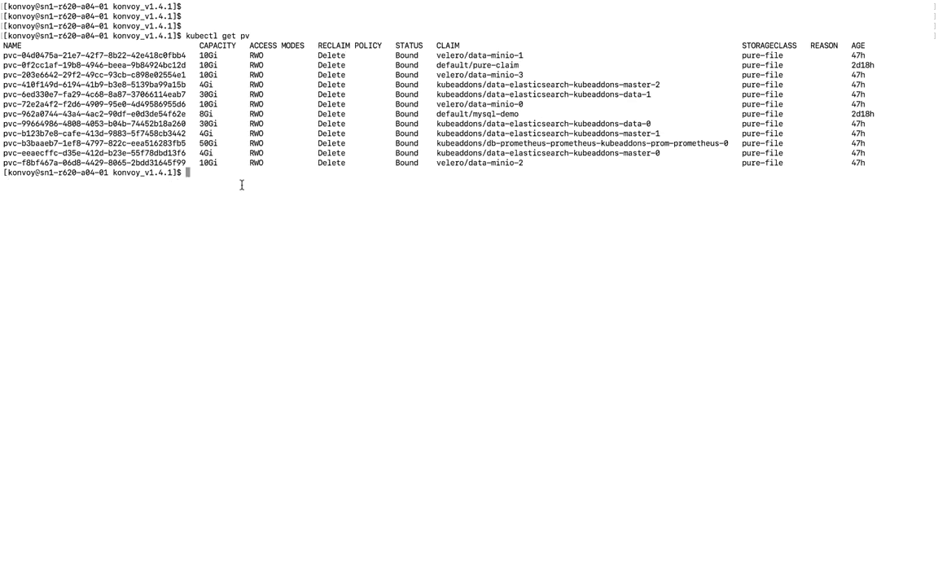
{"action": "type", "text": "kubec"}
{"action": "key", "text": "BackSpace"}
{"action": "key", "text": "BackSpace"}
{"action": "key", "text": "BackSpace"}
{"action": "type", "text": "./konvoy get ops-portal"}
{"action": "key", "text": "Return"}
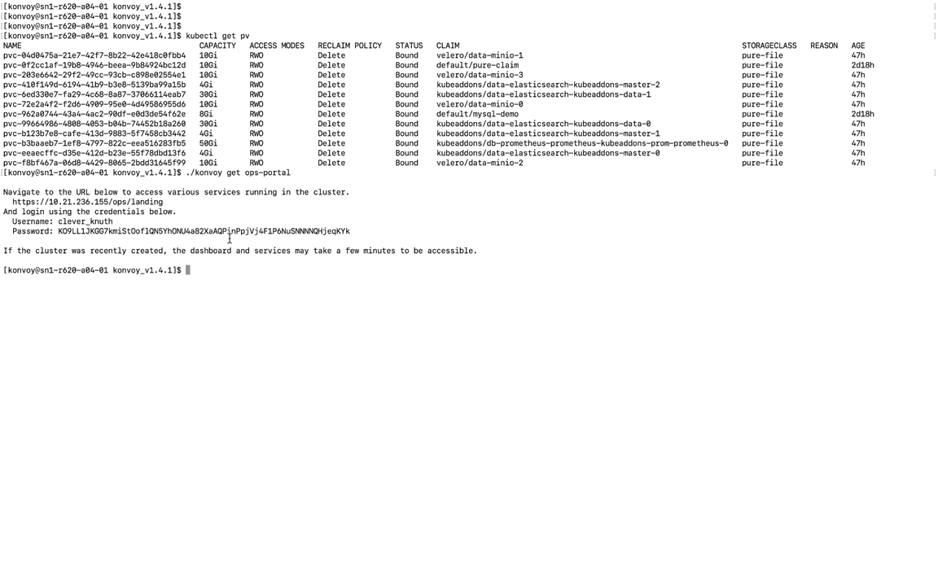
- Copy the portal password from the terminal output, then log in to the Konvoy console in the browser with the account username and password
{"action": "left_click_drag", "start_coordinate": [354, 231], "coordinate": [60, 230]}
{"action": "right_click", "coordinate": [66, 233]}
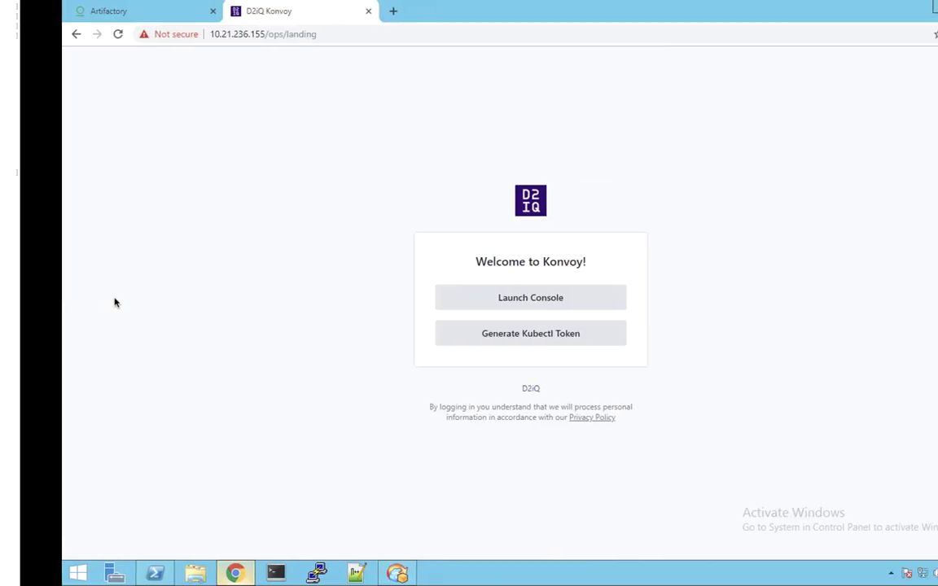
{"action": "left_click", "coordinate": [456, 298]}
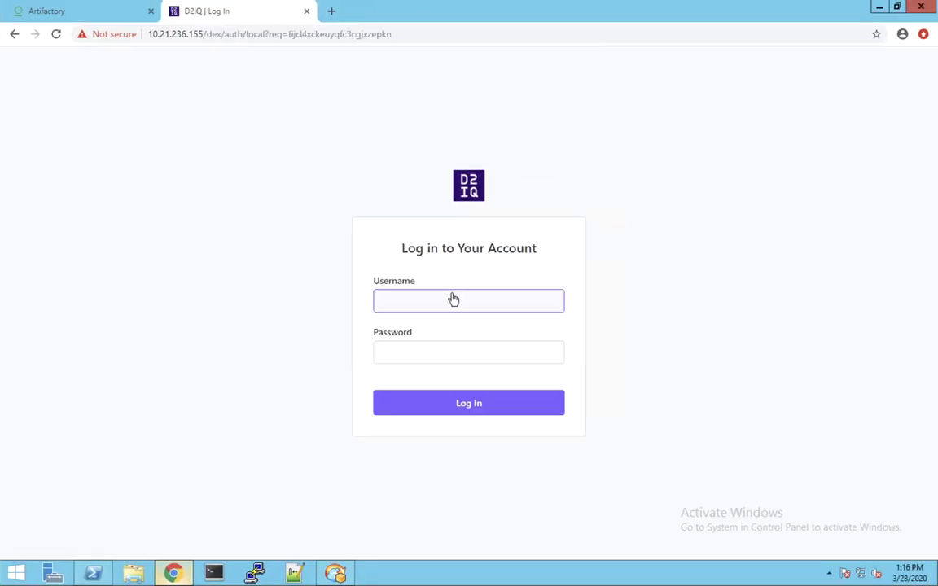
{"action": "left_click", "coordinate": [431, 300]}
{"action": "left_click", "coordinate": [420, 338]}
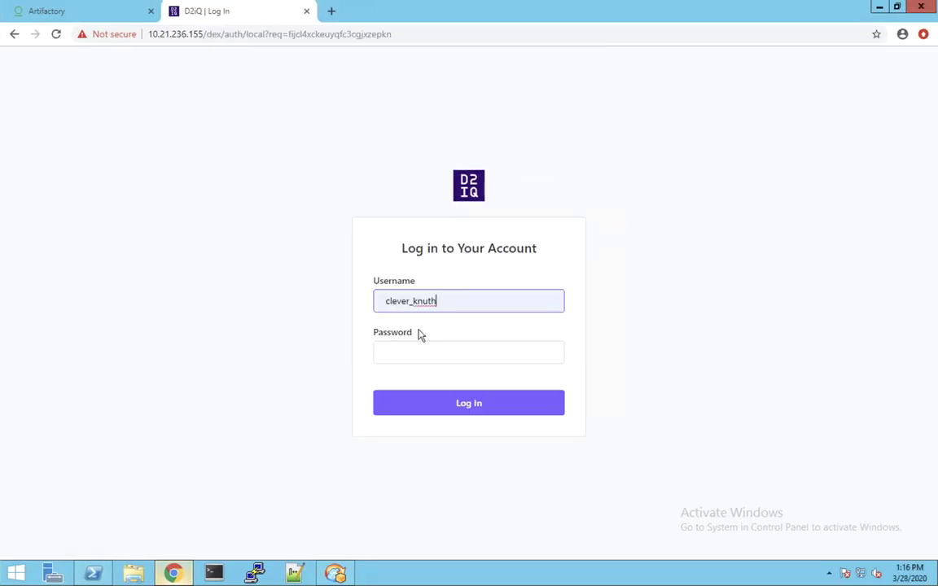
{"action": "left_click", "coordinate": [415, 350]}
{"action": "right_click", "coordinate": [413, 353]}
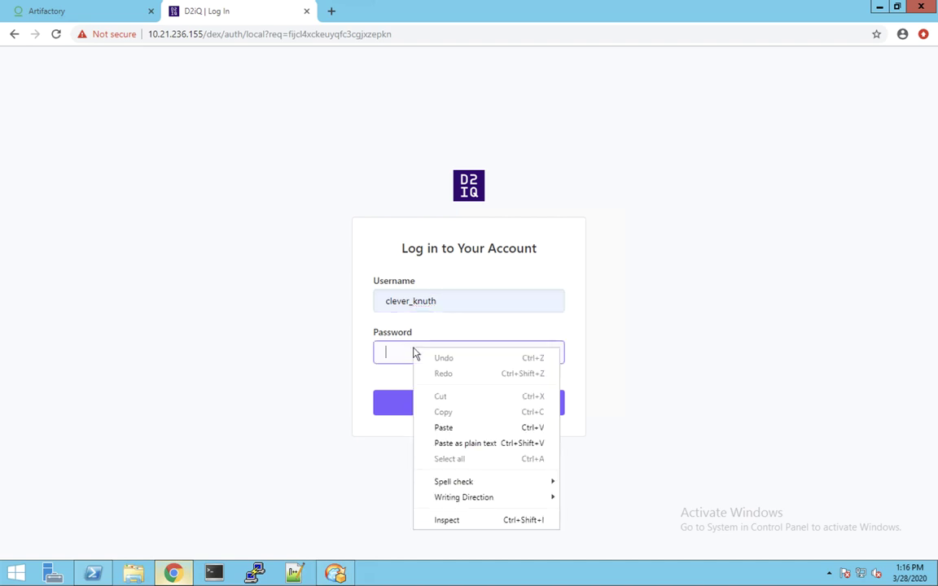
{"action": "left_click", "coordinate": [447, 428]}
{"action": "left_click", "coordinate": [468, 403]}
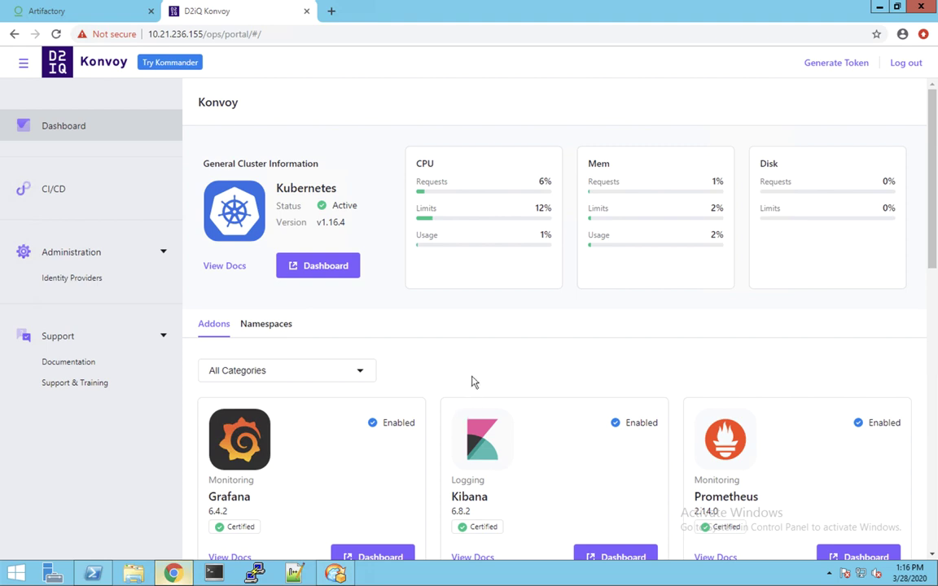
- Look through the addons offered in the Konvoy portal and open the cluster's Kubernetes dashboard
{"action": "scroll", "coordinate": [474, 380], "scroll_direction": "down", "scroll_amount": 3}
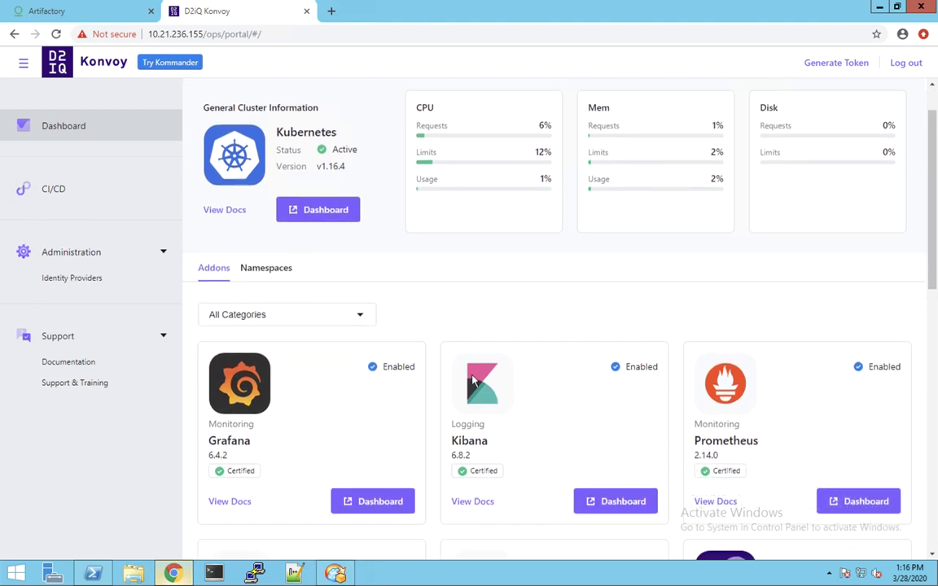
{"action": "scroll", "coordinate": [474, 380], "scroll_direction": "down", "scroll_amount": 3}
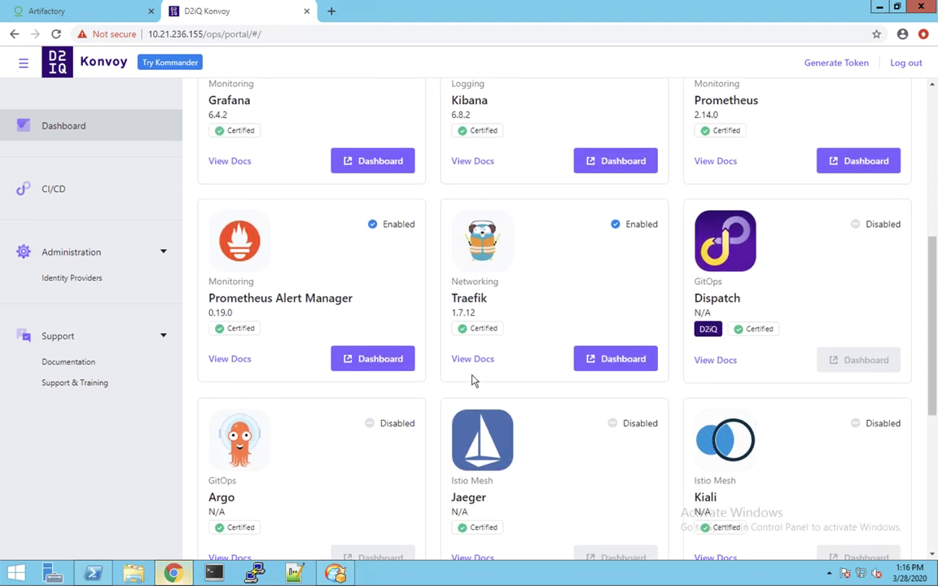
{"action": "scroll", "coordinate": [474, 380], "scroll_direction": "up", "scroll_amount": 1}
{"action": "scroll", "coordinate": [474, 380], "scroll_direction": "up", "scroll_amount": 2}
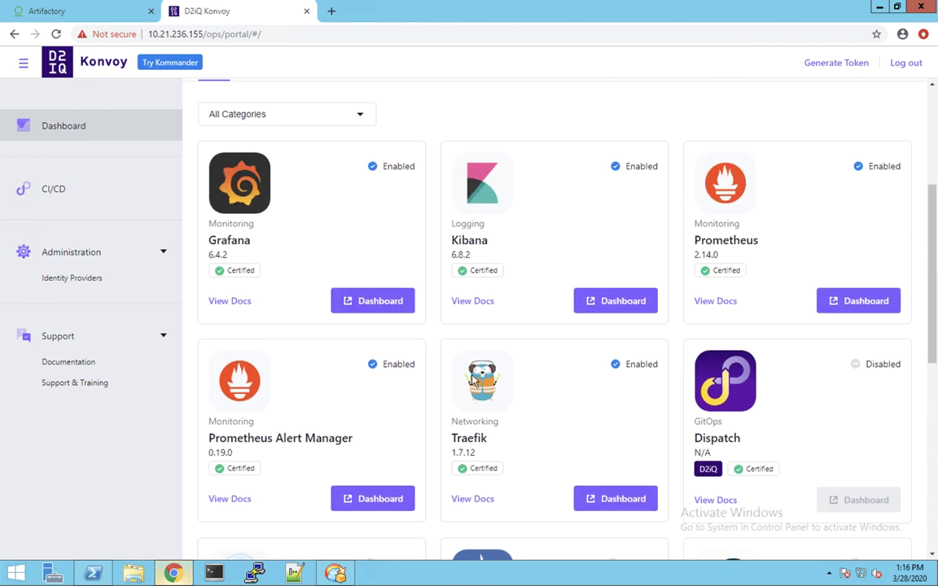
{"action": "scroll", "coordinate": [474, 380], "scroll_direction": "up", "scroll_amount": 4}
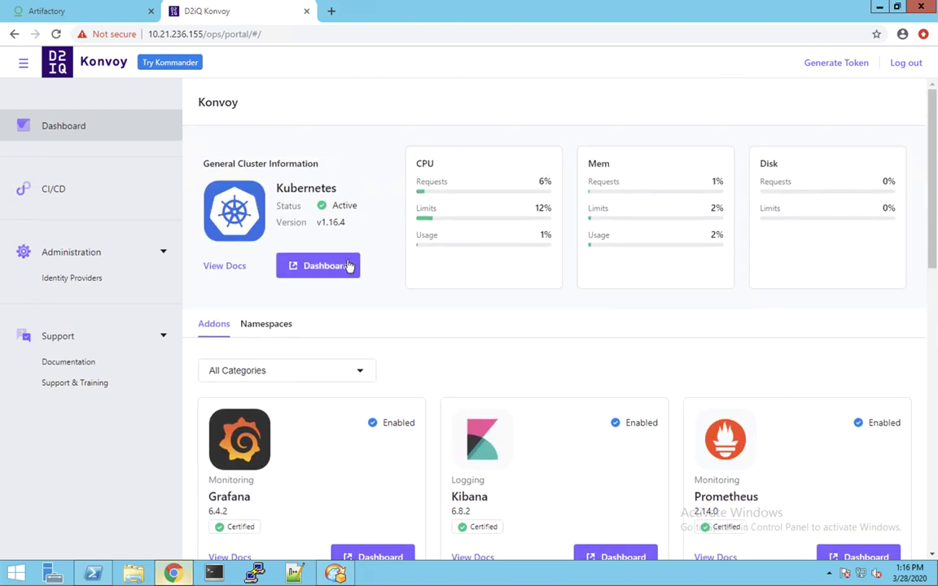
{"action": "left_click", "coordinate": [325, 266]}
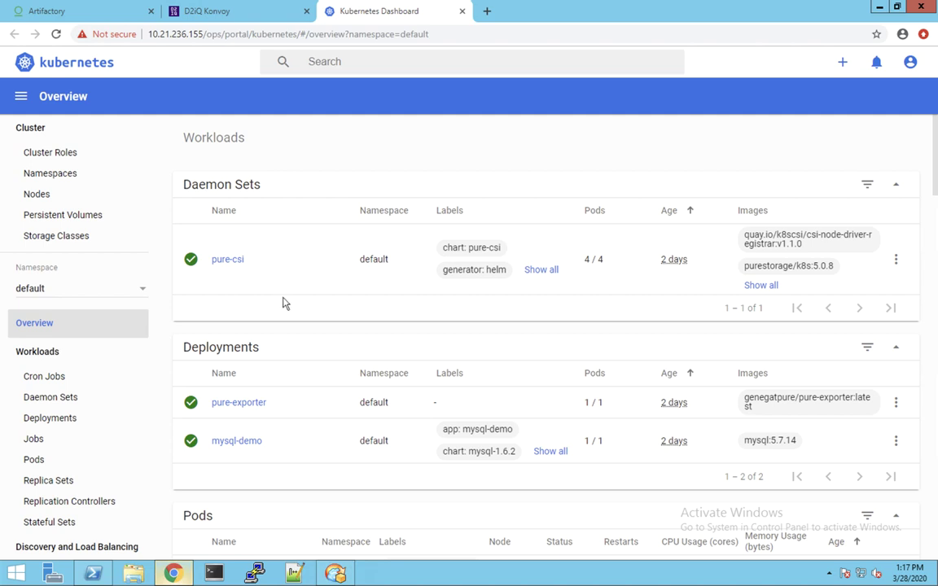
- Show the cluster's storage classes and switch the namespace to kubeaddons
{"action": "left_click", "coordinate": [70, 236]}
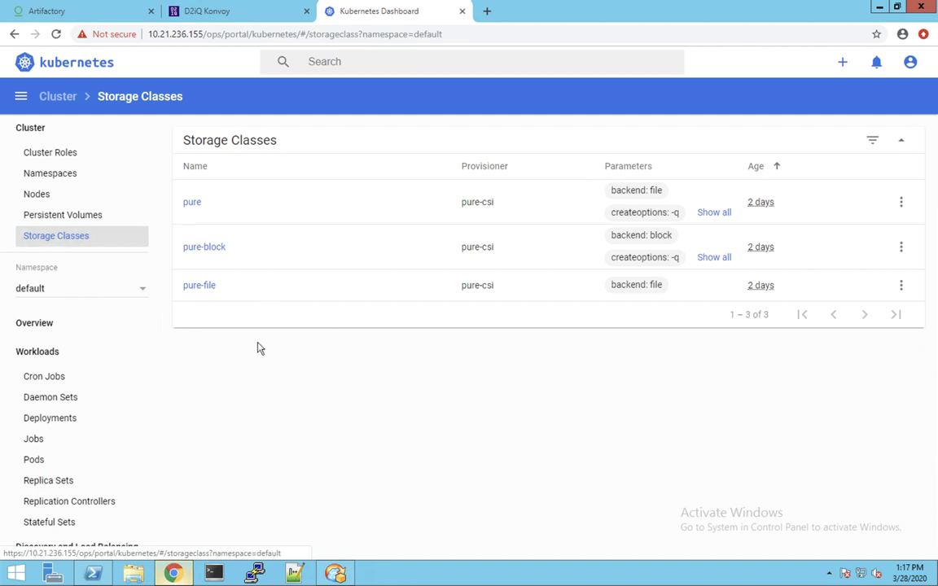
{"action": "scroll", "coordinate": [69, 400], "scroll_direction": "down", "scroll_amount": 1}
{"action": "scroll", "coordinate": [68, 400], "scroll_direction": "down", "scroll_amount": 2}
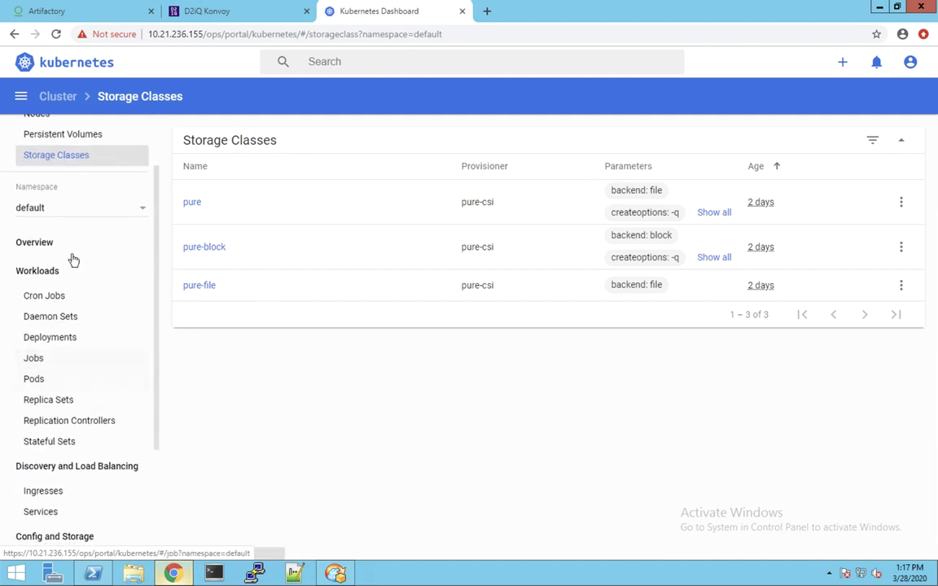
{"action": "left_click", "coordinate": [85, 211]}
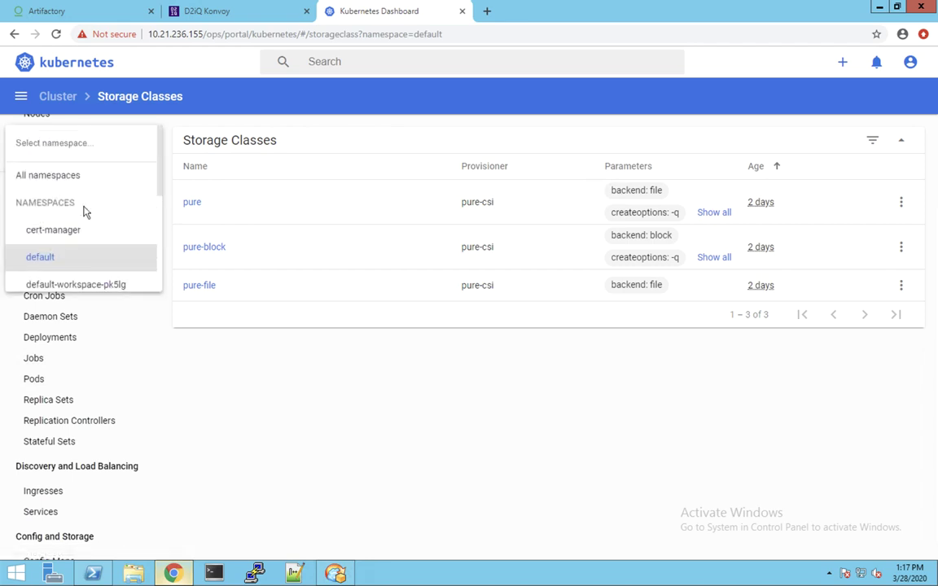
{"action": "scroll", "coordinate": [84, 211], "scroll_direction": "down", "scroll_amount": 4}
{"action": "scroll", "coordinate": [85, 211], "scroll_direction": "down", "scroll_amount": 3}
{"action": "left_click", "coordinate": [68, 228]}
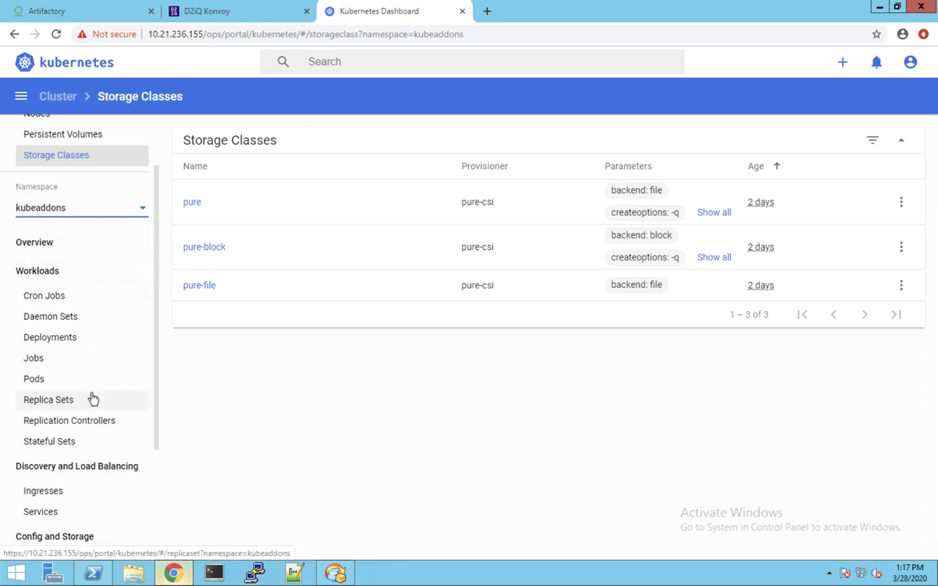
- List the pods of the kubeaddons namespace and examine the Elasticsearch, Kibana and Prometheus entries
{"action": "scroll", "coordinate": [143, 342], "scroll_direction": "up", "scroll_amount": 1}
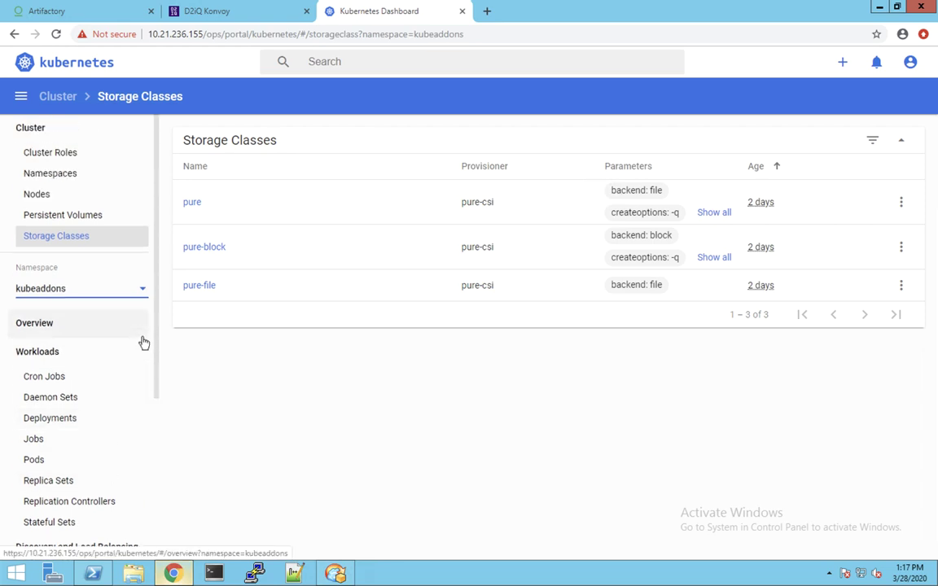
{"action": "scroll", "coordinate": [143, 341], "scroll_direction": "down", "scroll_amount": 1}
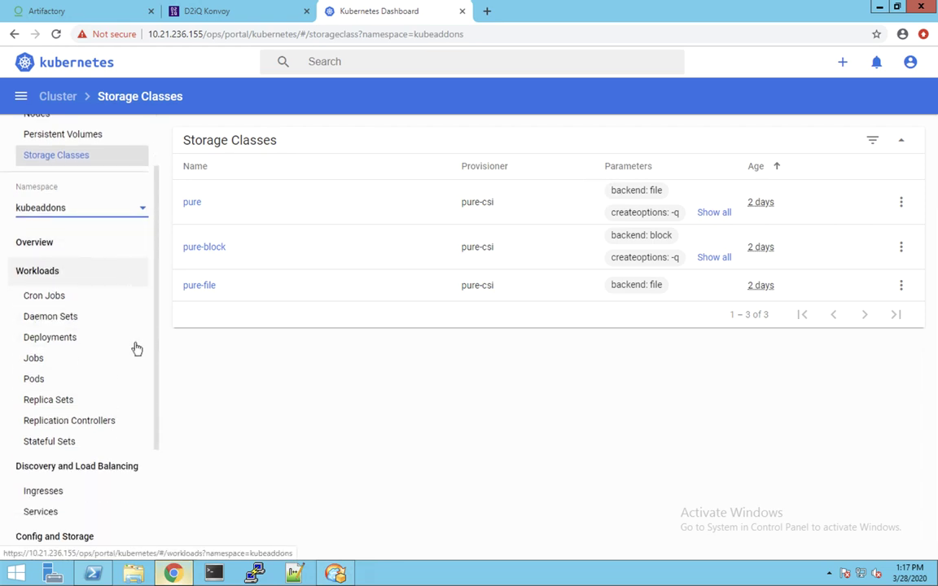
{"action": "left_click", "coordinate": [37, 382]}
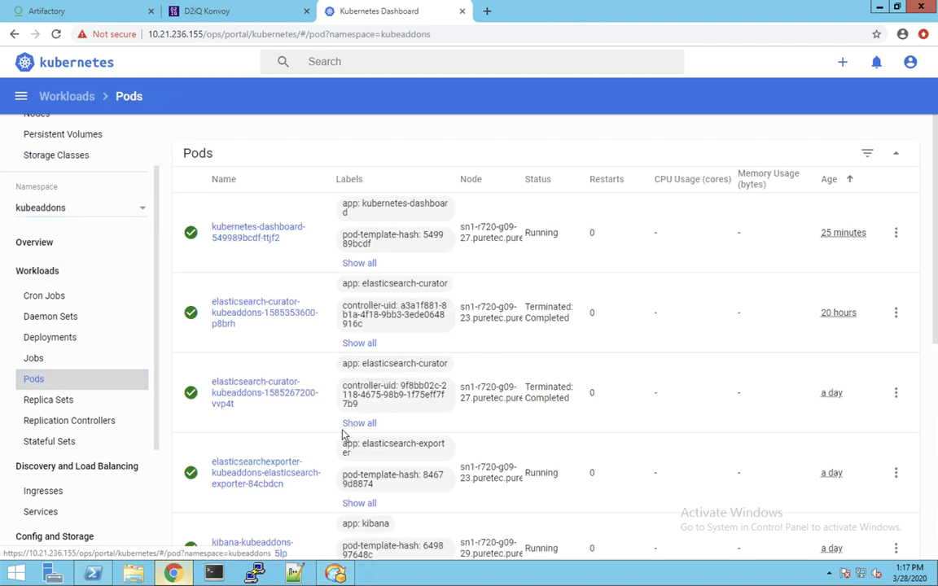
{"action": "scroll", "coordinate": [370, 447], "scroll_direction": "down", "scroll_amount": 3}
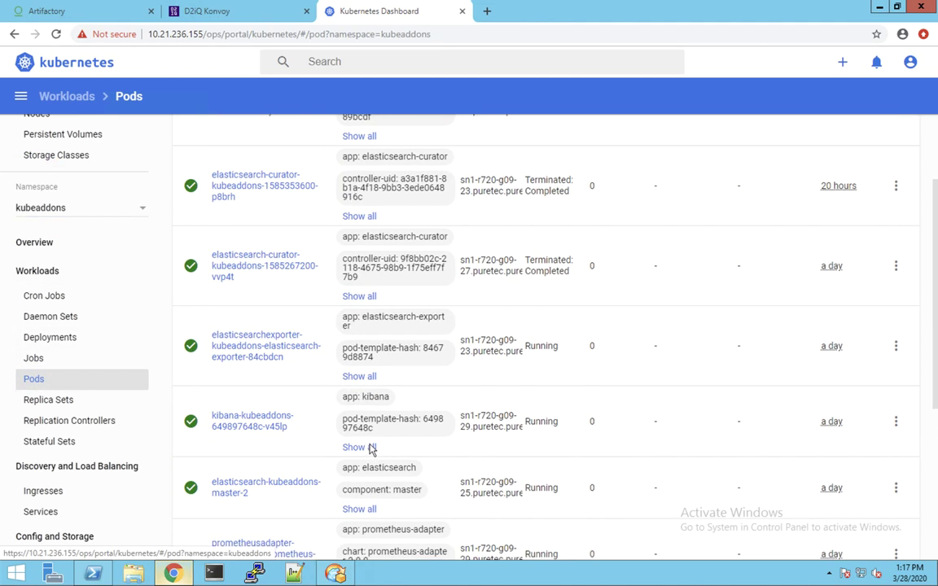
{"action": "scroll", "coordinate": [370, 448], "scroll_direction": "down", "scroll_amount": 1}
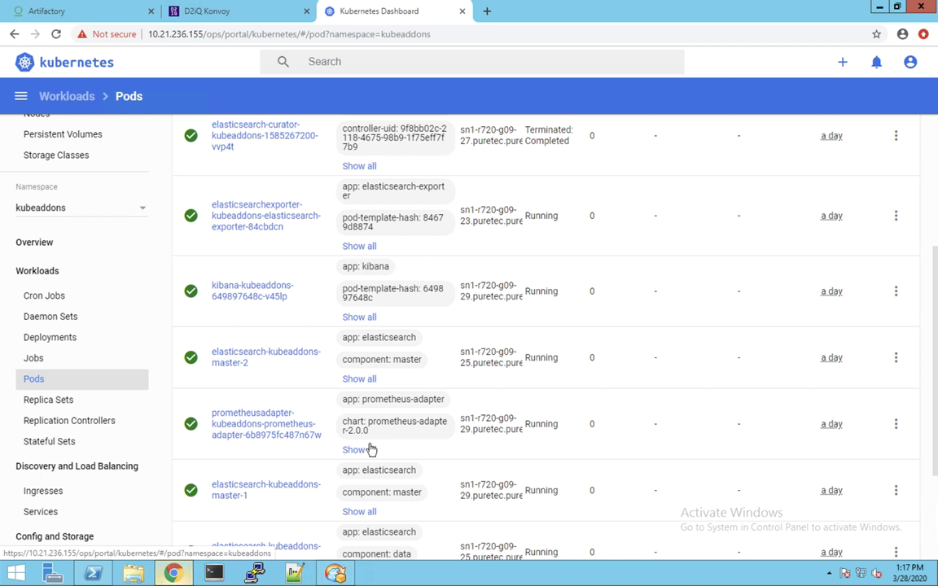
{"action": "scroll", "coordinate": [370, 448], "scroll_direction": "down", "scroll_amount": 1}
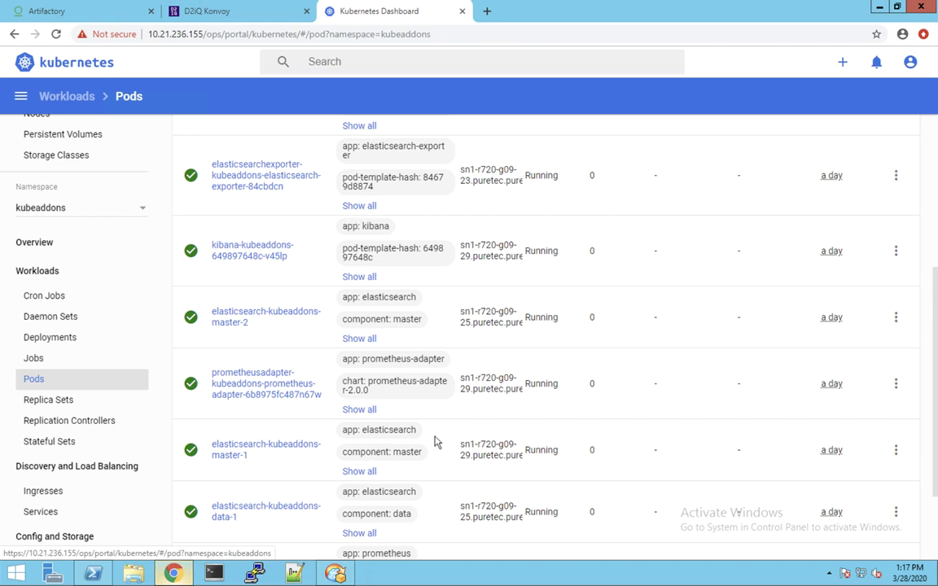
{"action": "scroll", "coordinate": [435, 442], "scroll_direction": "down", "scroll_amount": 1}
{"action": "scroll", "coordinate": [436, 442], "scroll_direction": "down", "scroll_amount": 1}
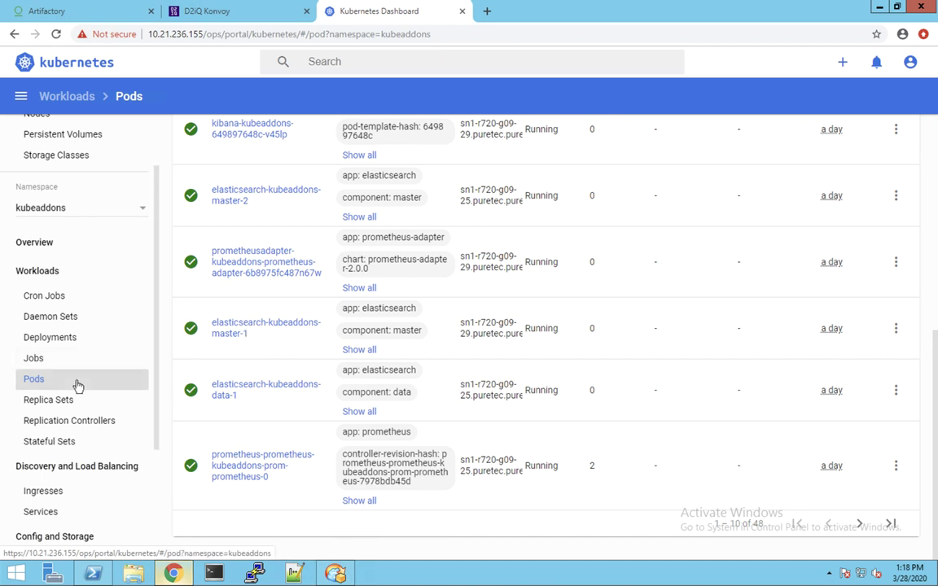
{"action": "scroll", "coordinate": [76, 387], "scroll_direction": "down", "scroll_amount": 1}
- List the cluster's persistent volumes and examine their claims and storage classes
{"action": "scroll", "coordinate": [77, 382], "scroll_direction": "up", "scroll_amount": 3}
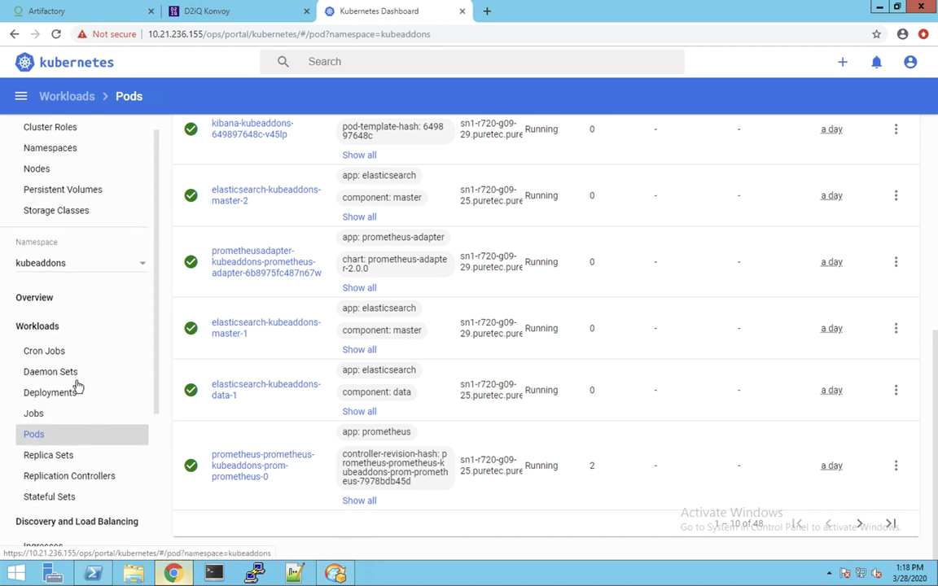
{"action": "scroll", "coordinate": [76, 387], "scroll_direction": "up", "scroll_amount": 1}
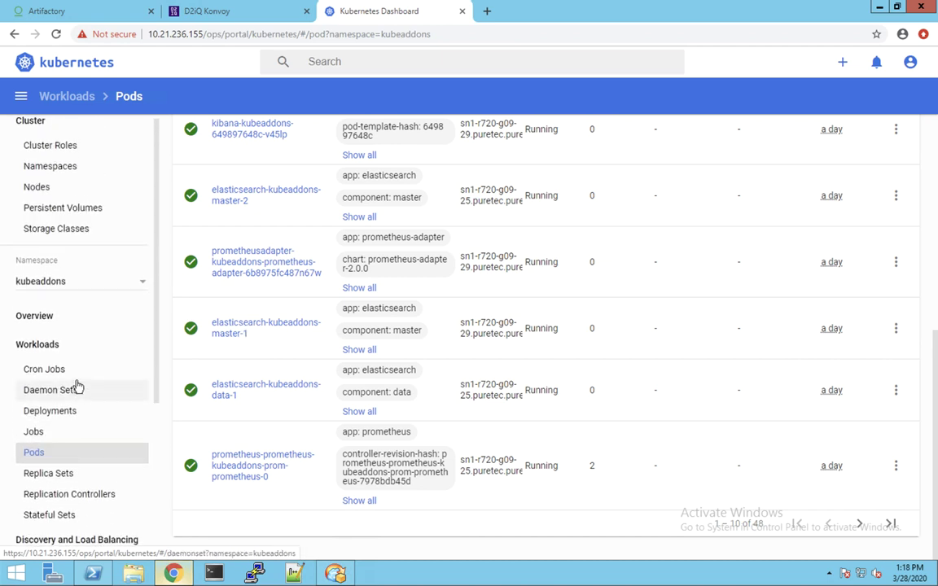
{"action": "left_click", "coordinate": [81, 209]}
{"action": "scroll", "coordinate": [462, 460], "scroll_direction": "down", "scroll_amount": 1}
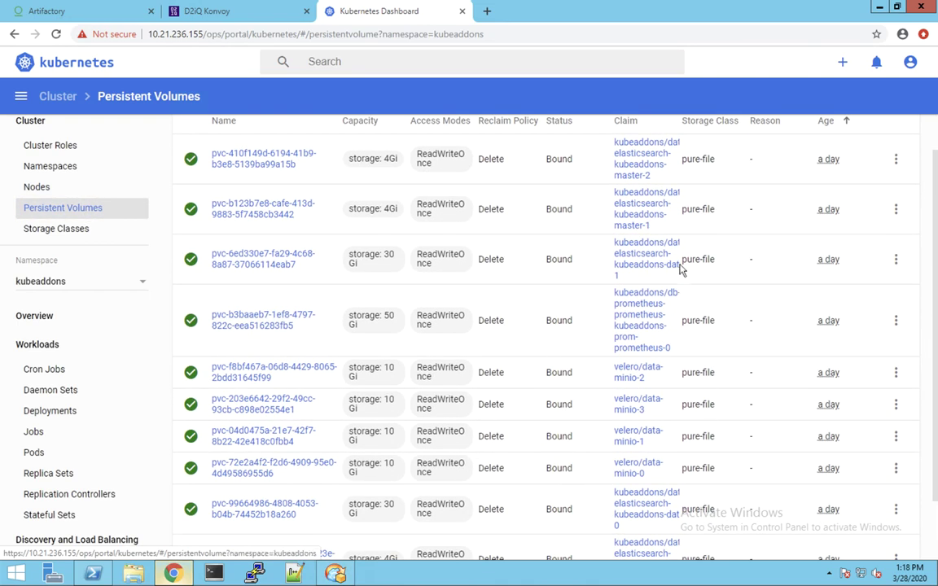
{"action": "scroll", "coordinate": [717, 483], "scroll_direction": "down", "scroll_amount": 2}
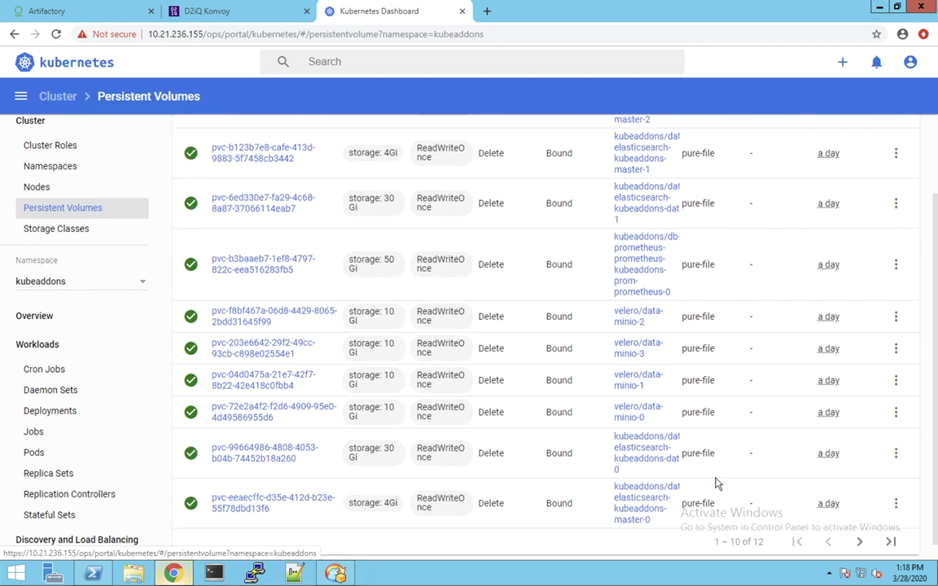
{"action": "scroll", "coordinate": [717, 484], "scroll_direction": "up", "scroll_amount": 1}
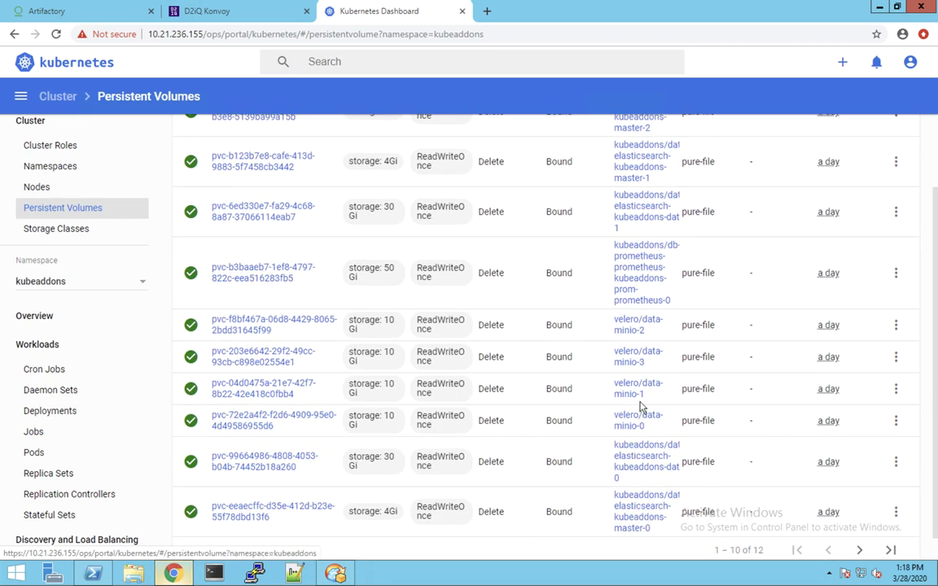
{"action": "scroll", "coordinate": [640, 389], "scroll_direction": "up", "scroll_amount": 2}
{"action": "scroll", "coordinate": [641, 346], "scroll_direction": "up", "scroll_amount": 1}
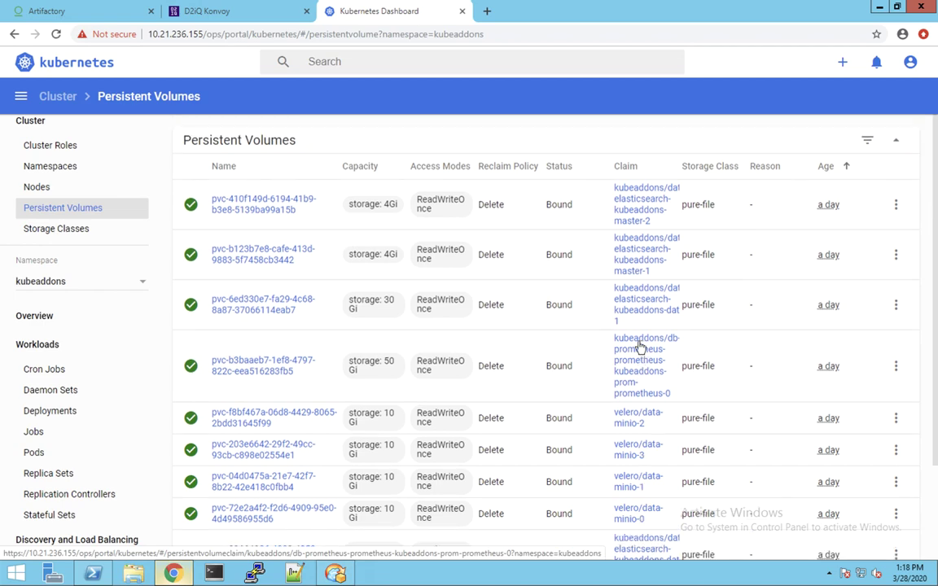
{"action": "scroll", "coordinate": [639, 350], "scroll_direction": "down", "scroll_amount": 2}
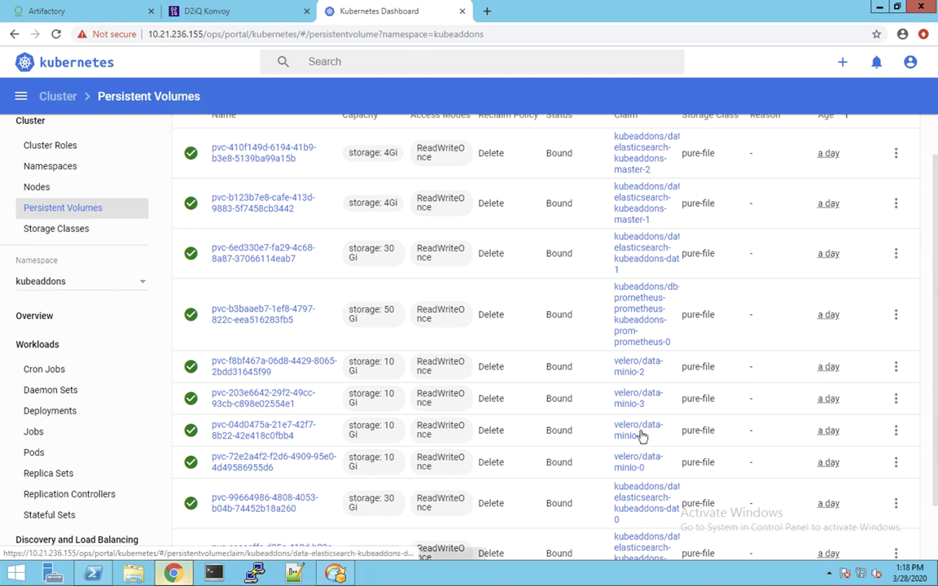
{"action": "scroll", "coordinate": [649, 491], "scroll_direction": "down", "scroll_amount": 2}
{"action": "scroll", "coordinate": [649, 491], "scroll_direction": "up", "scroll_amount": 4}
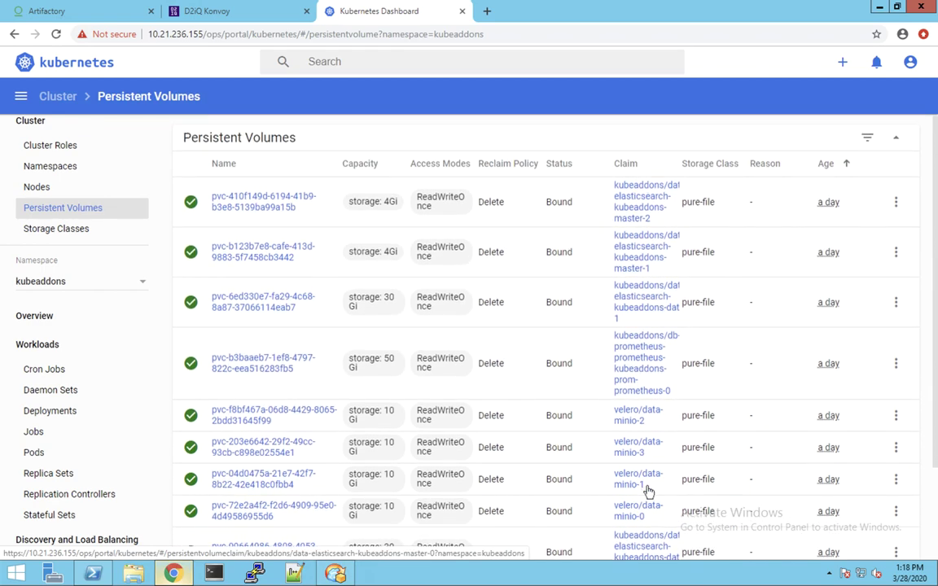
- Return to the Konvoy portal's addons and open the Prometheus dashboard
{"action": "left_click", "coordinate": [228, 15]}
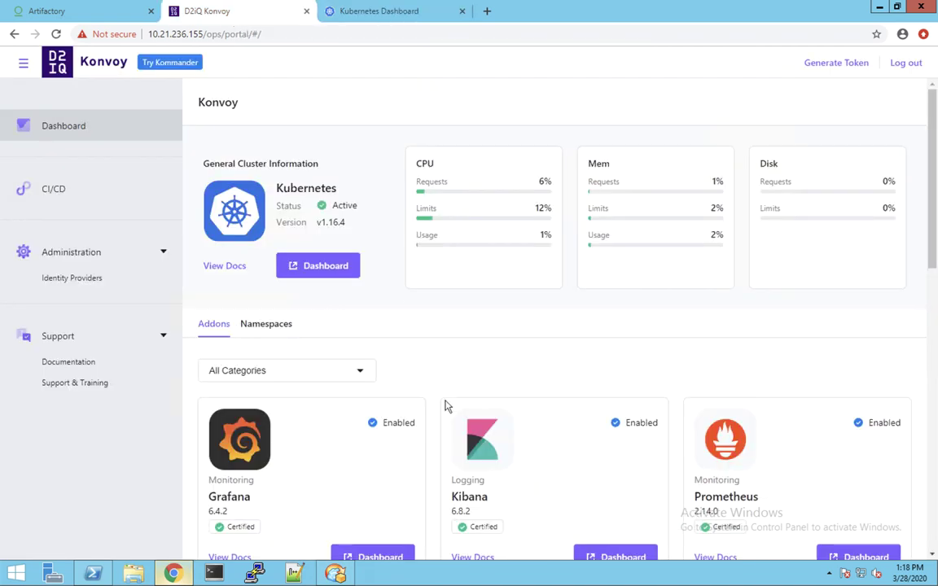
{"action": "scroll", "coordinate": [444, 404], "scroll_direction": "down", "scroll_amount": 2}
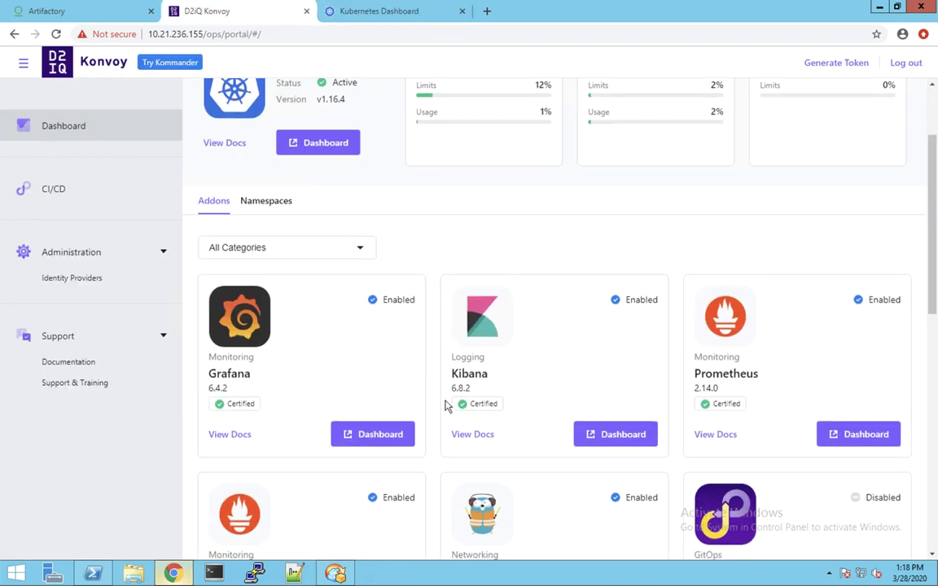
{"action": "left_click", "coordinate": [848, 437]}
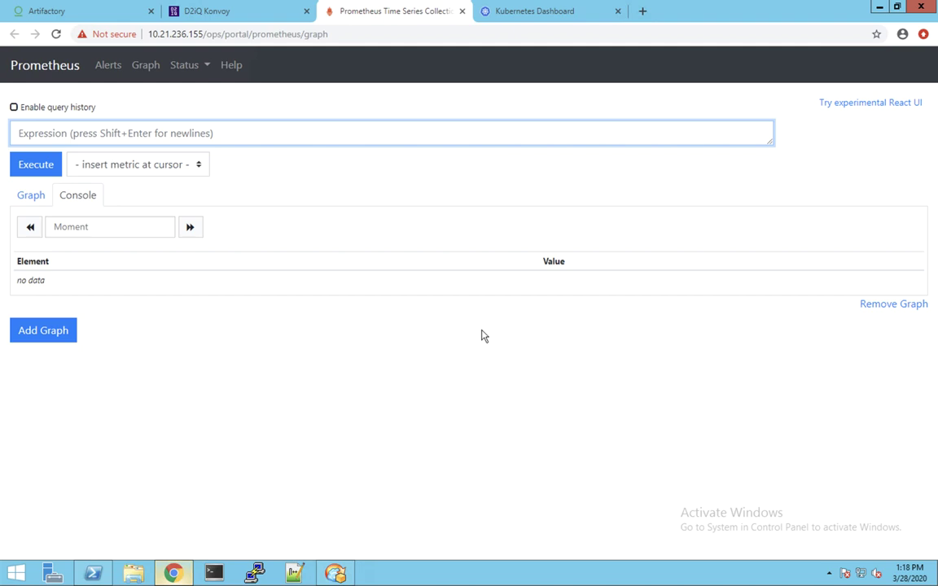
- List the Prometheus scrape targets and examine the kubeaddons/pure-storage endpoints
{"action": "left_click", "coordinate": [181, 69]}
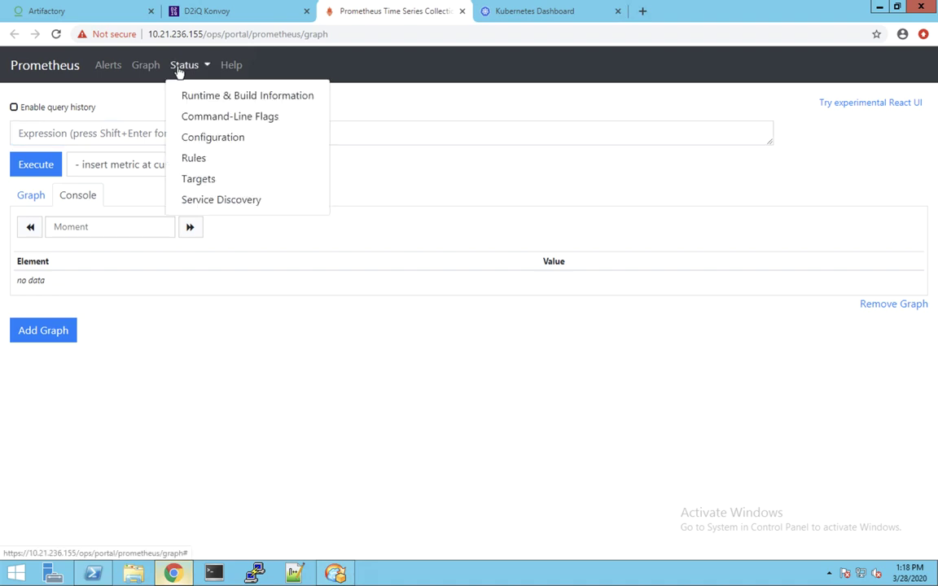
{"action": "left_click", "coordinate": [194, 178]}
{"action": "scroll", "coordinate": [265, 464], "scroll_direction": "down", "scroll_amount": 7}
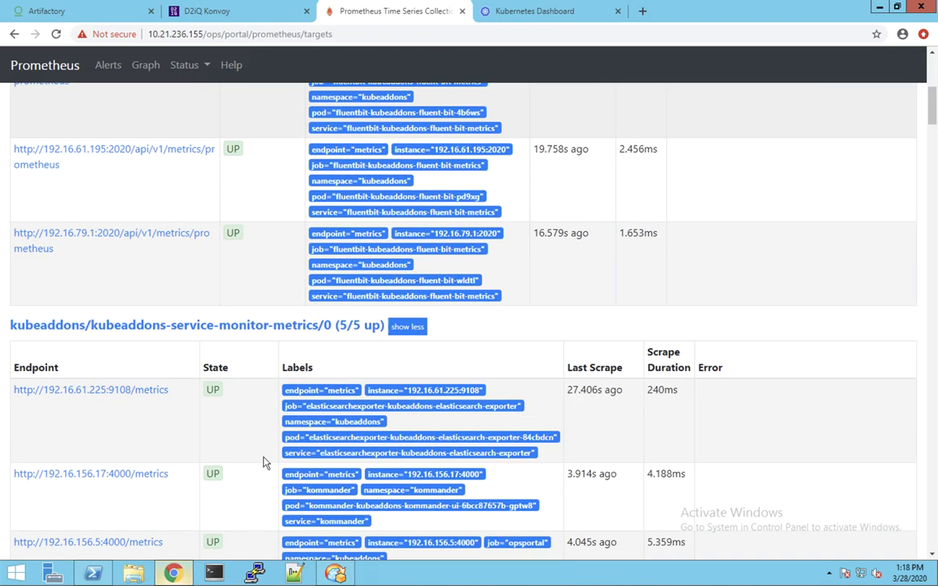
{"action": "scroll", "coordinate": [263, 463], "scroll_direction": "down", "scroll_amount": 4}
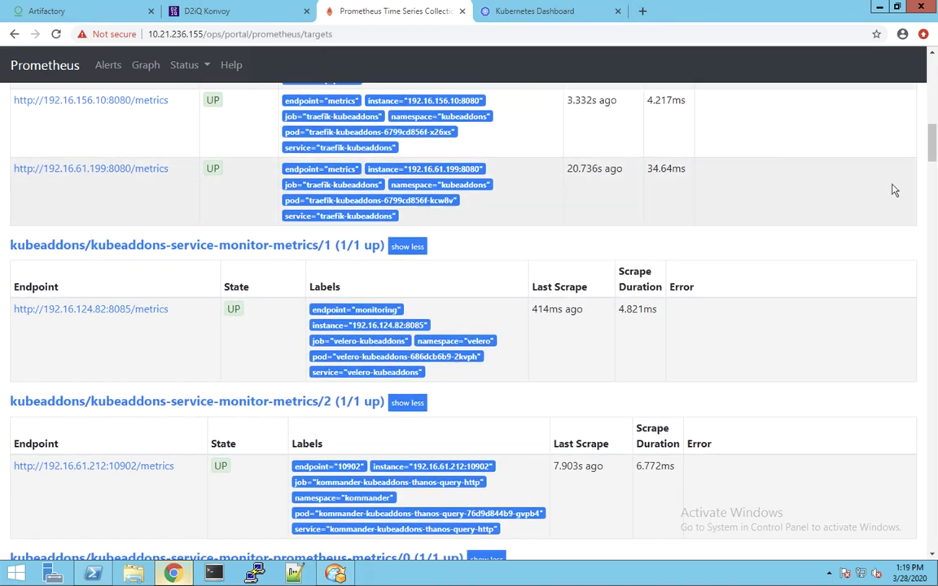
{"action": "left_click_drag", "start_coordinate": [933, 143], "coordinate": [934, 437]}
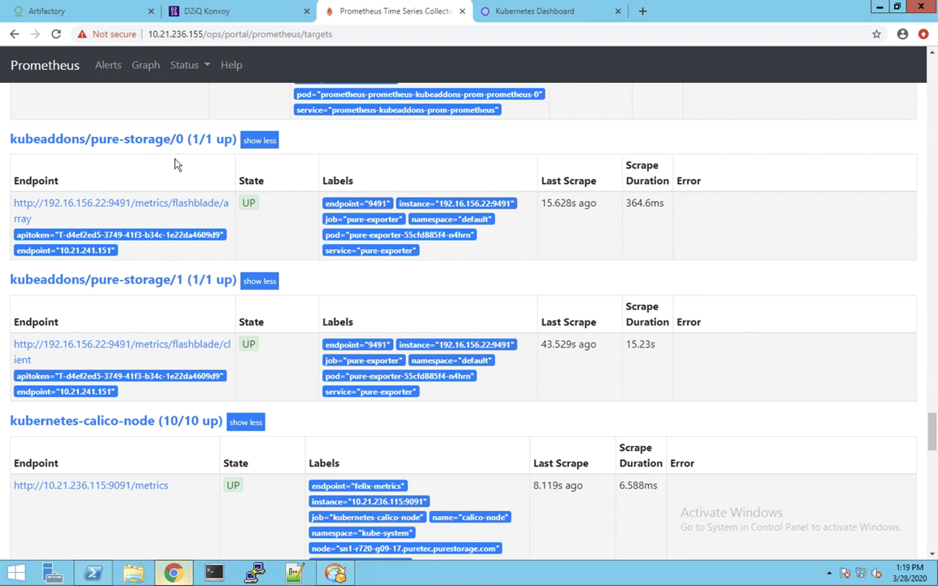
- Return to the Konvoy portal's addons and open the Grafana dashboard
{"action": "left_click", "coordinate": [216, 14]}
{"action": "scroll", "coordinate": [363, 338], "scroll_direction": "down", "scroll_amount": 1}
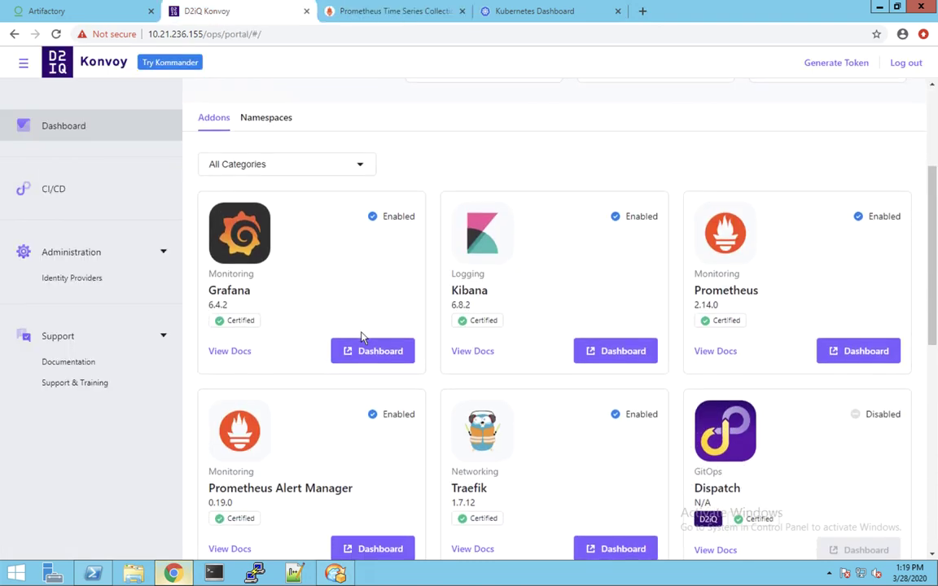
{"action": "left_click", "coordinate": [374, 352]}
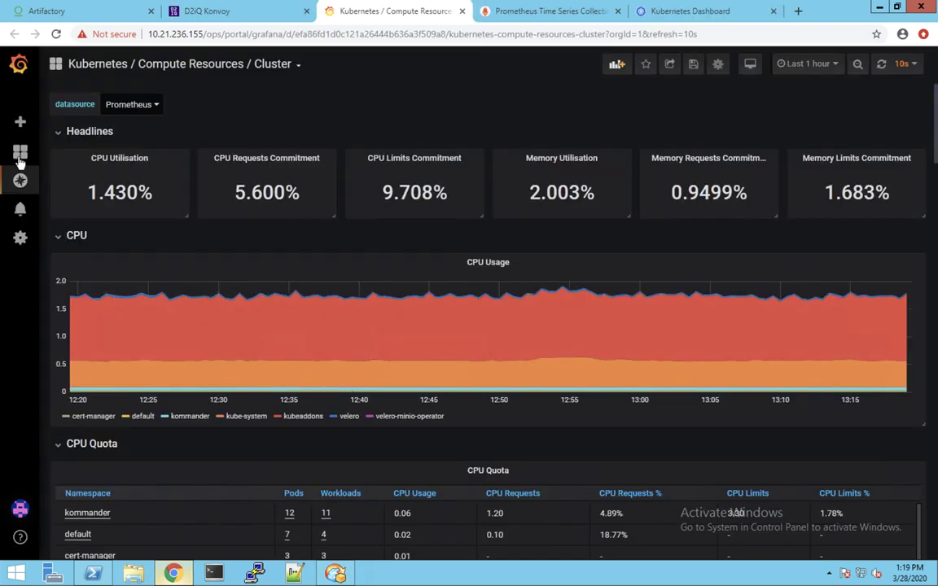
- Open Grafana's FlashBlade Client Stats dashboard, discarding the unsaved changes, and set its time range to the last 5 minutes
{"action": "mouse_move", "coordinate": [20, 155]}
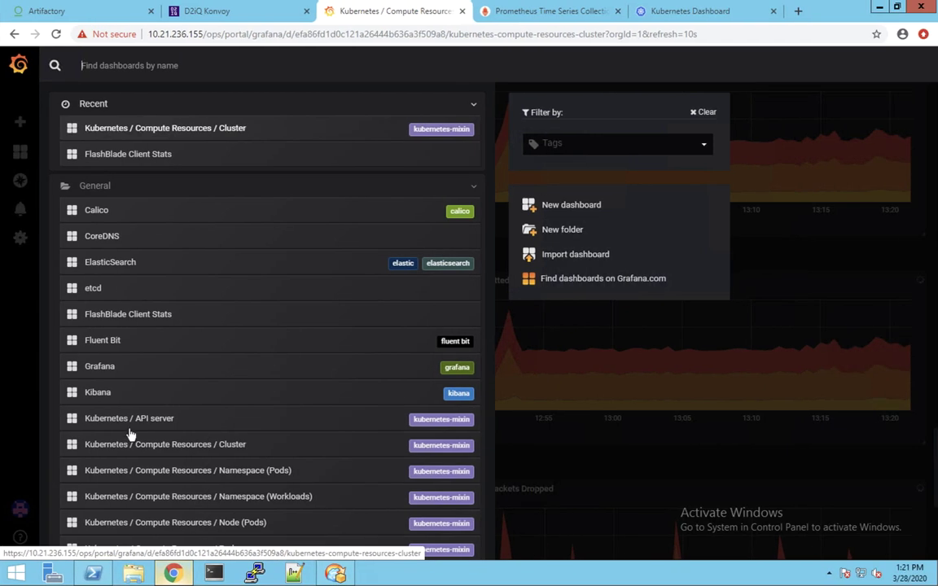
{"action": "left_click", "coordinate": [143, 157]}
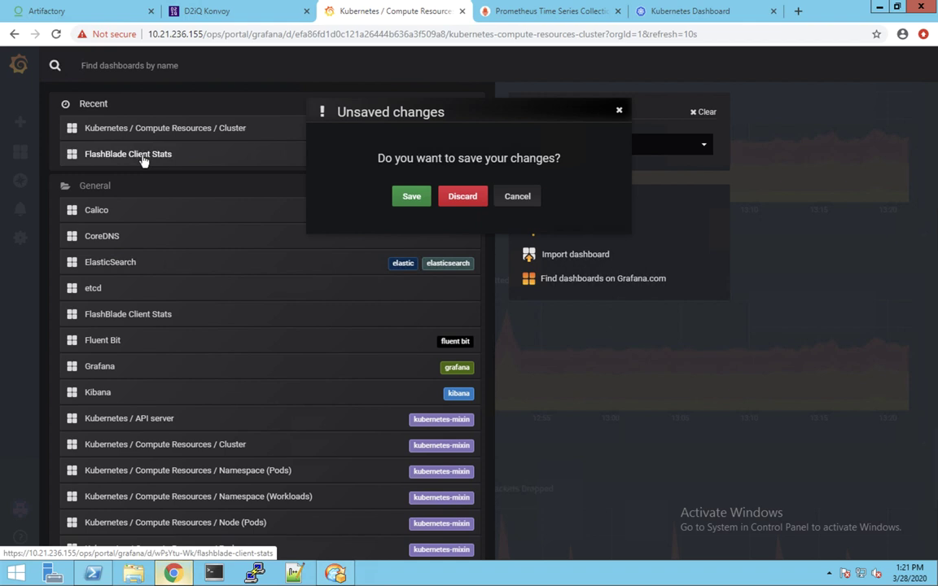
{"action": "left_click", "coordinate": [461, 197]}
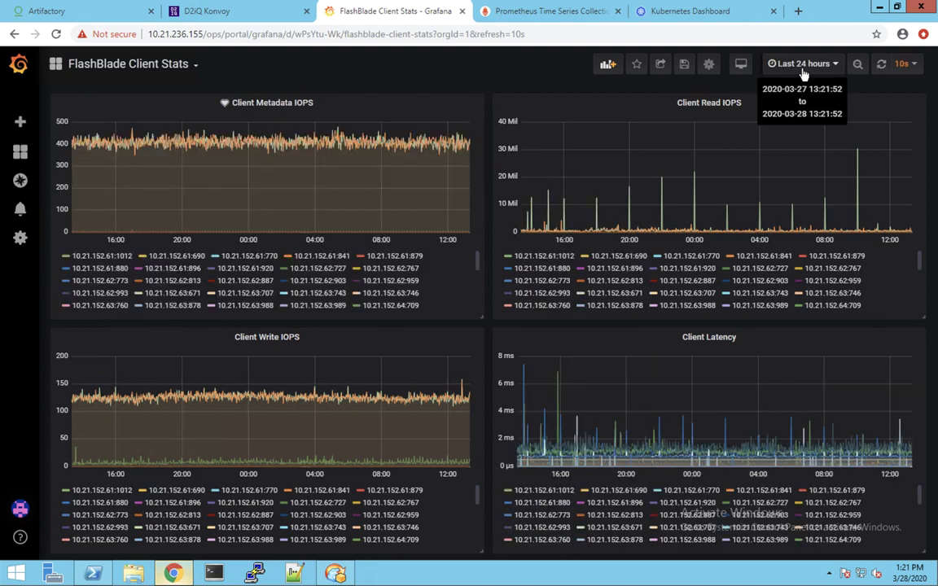
{"action": "left_click", "coordinate": [804, 72]}
{"action": "left_click", "coordinate": [775, 103]}
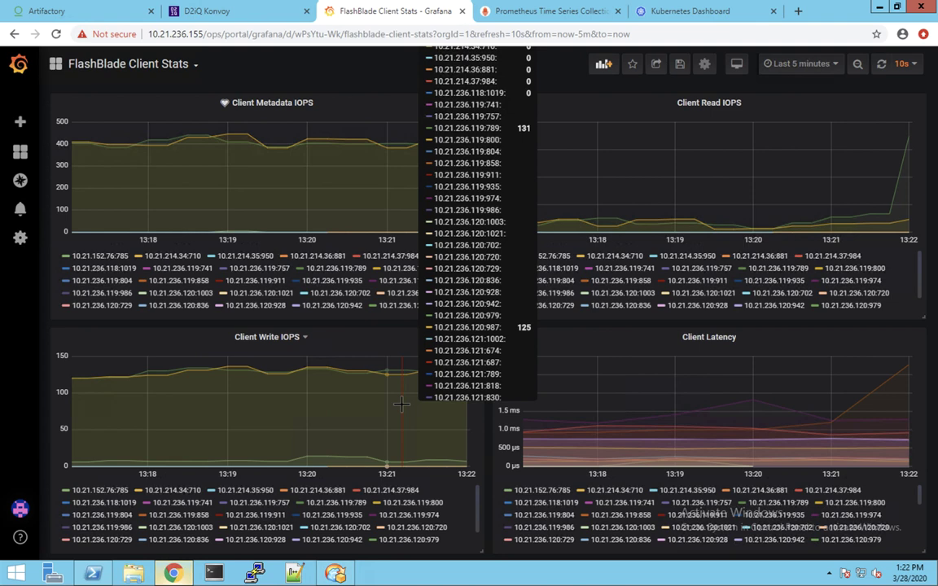
- Switch to the terminal and copy the pvc-b3baaeb7 prefix of the Prometheus persistent volume's name
{"action": "key", "text": "ctrl+Left"}
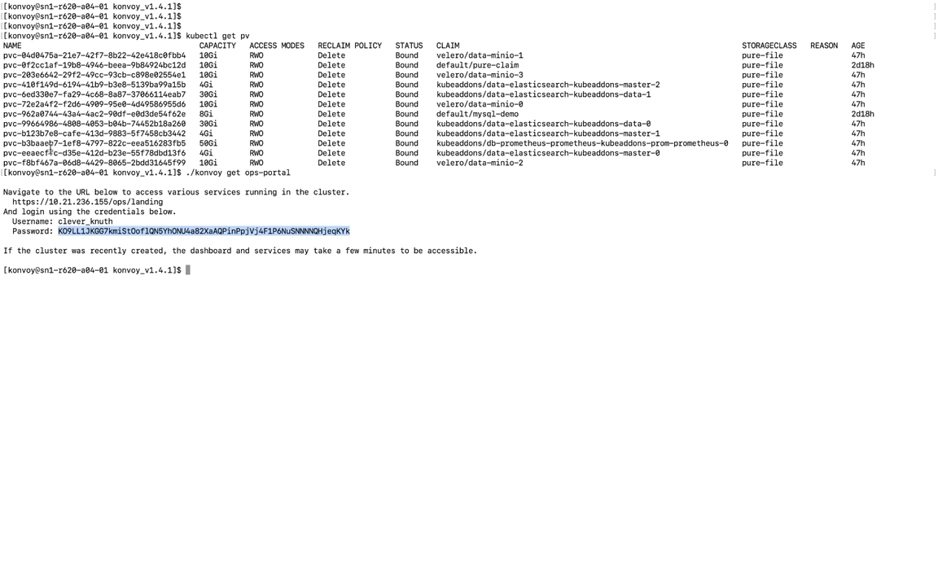
{"action": "left_click_drag", "start_coordinate": [2, 144], "coordinate": [49, 145]}
{"action": "right_click", "coordinate": [49, 145]}
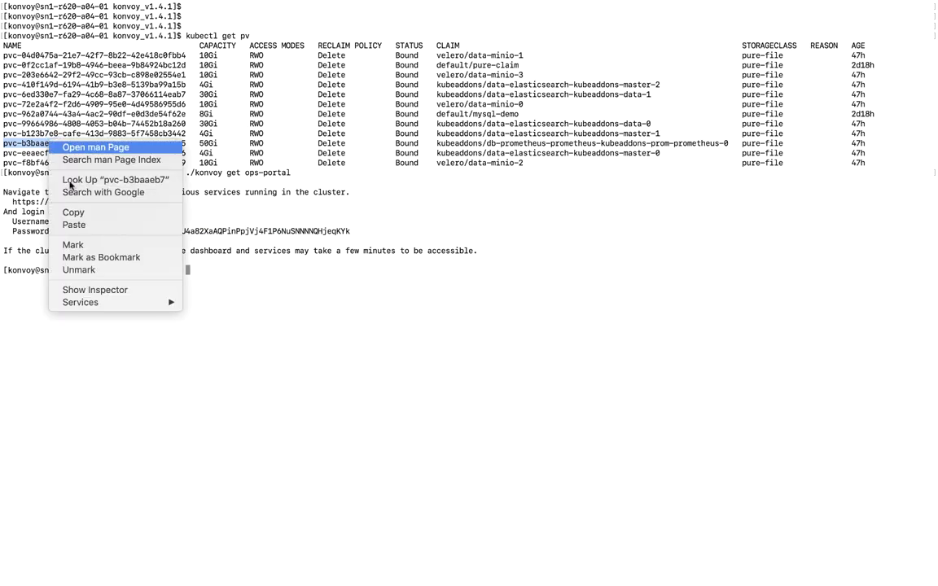
{"action": "left_click", "coordinate": [75, 209]}
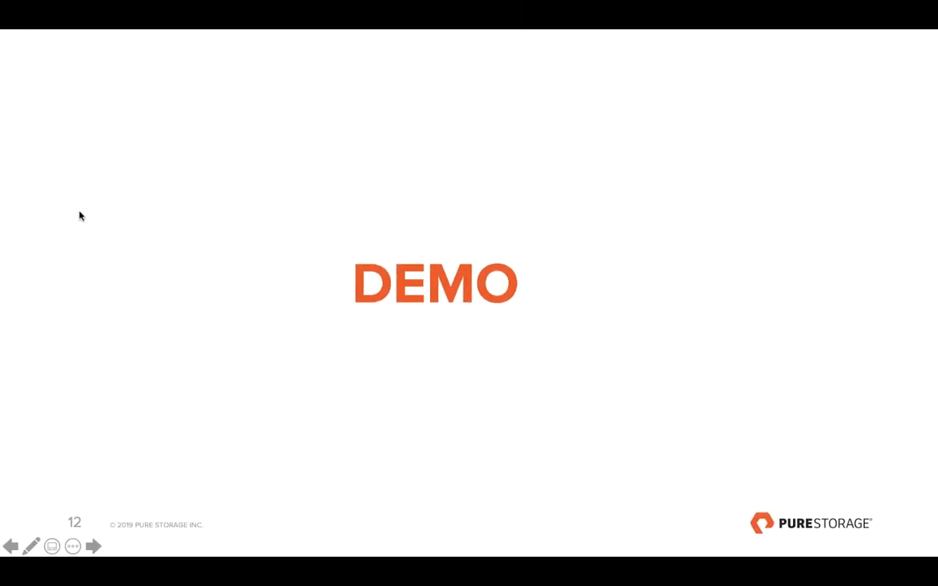
- Leave the slide show, switch to the Pure Storage page in Chrome, filter the file systems by pvc-b3baaeb7 and show their space details
{"action": "key", "text": "Escape"}
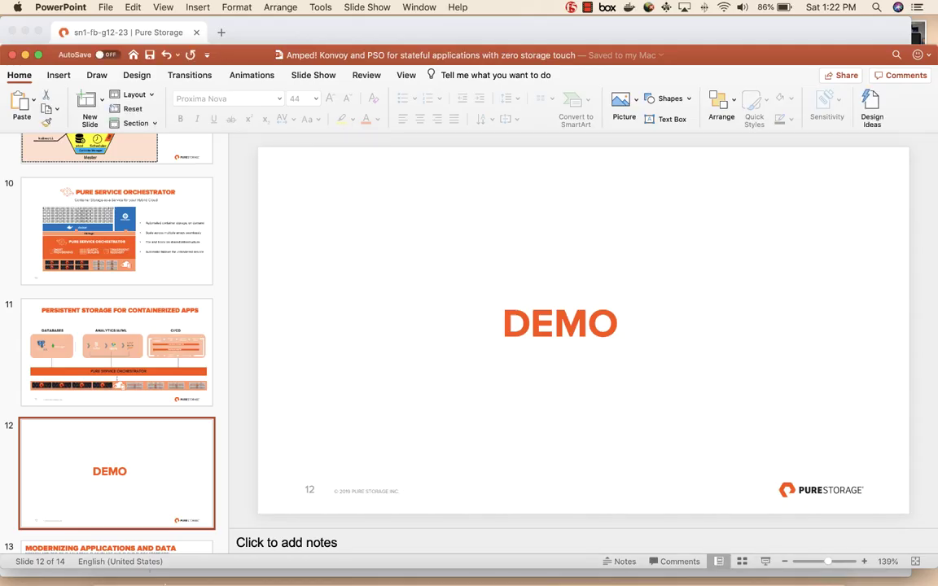
{"action": "mouse_move", "coordinate": [203, 560]}
{"action": "left_click", "coordinate": [293, 560]}
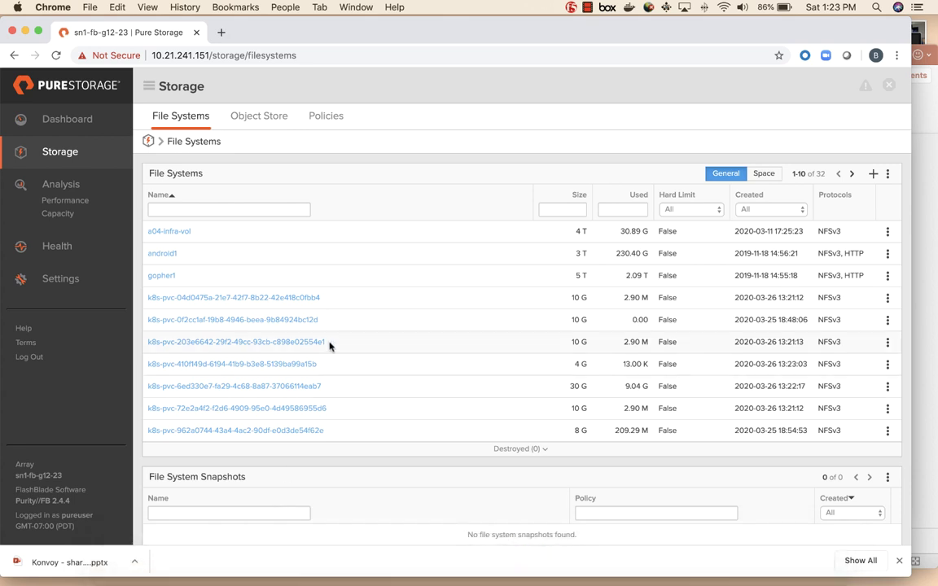
{"action": "right_click", "coordinate": [181, 210]}
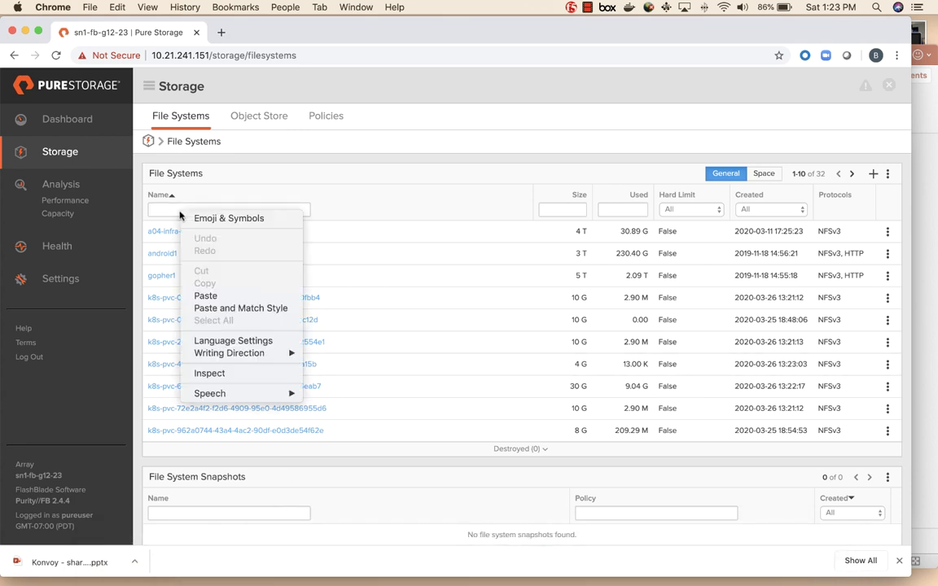
{"action": "left_click", "coordinate": [208, 297]}
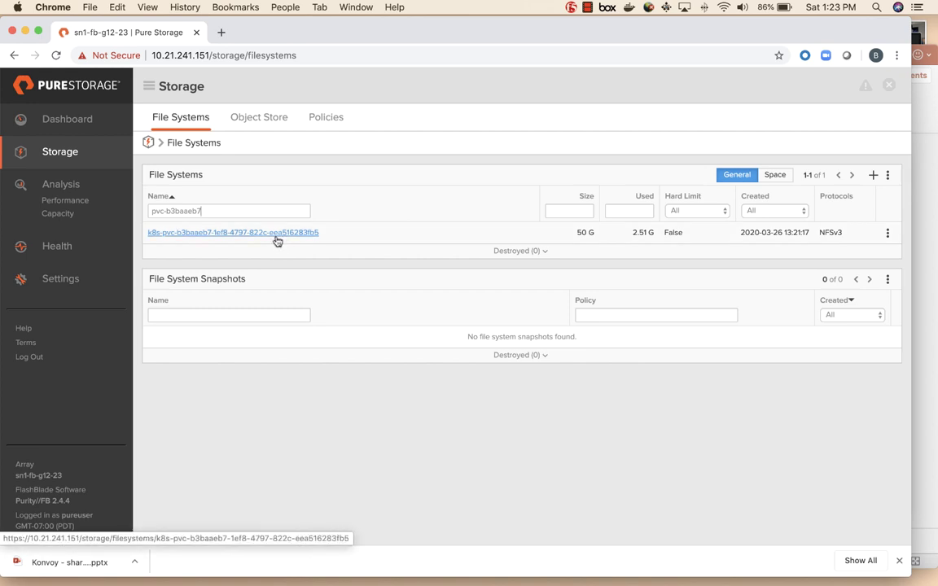
{"action": "left_click", "coordinate": [780, 176]}
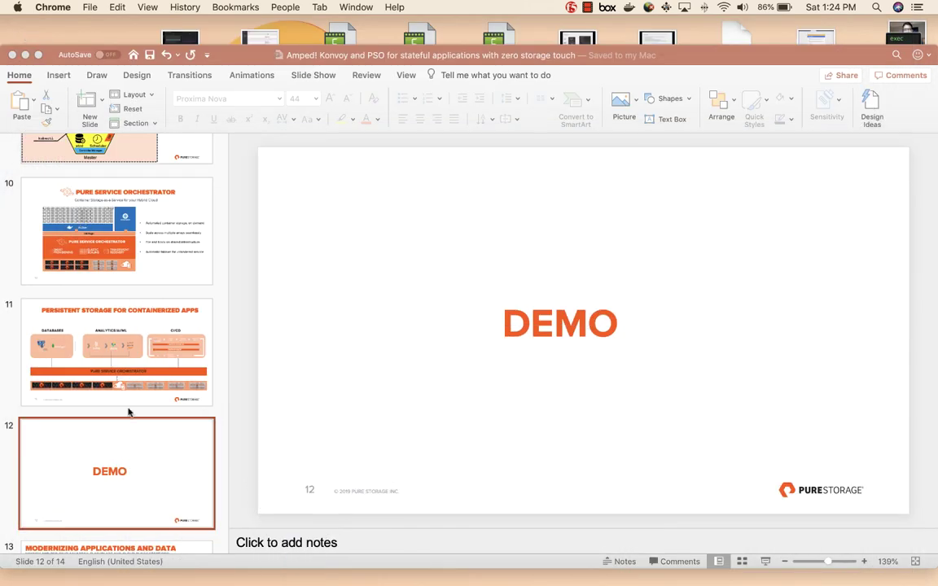
- Resume the PowerPoint slide show from the DEMO slide with subtitles turned off and advance to slide 13
{"action": "left_click", "coordinate": [142, 476]}
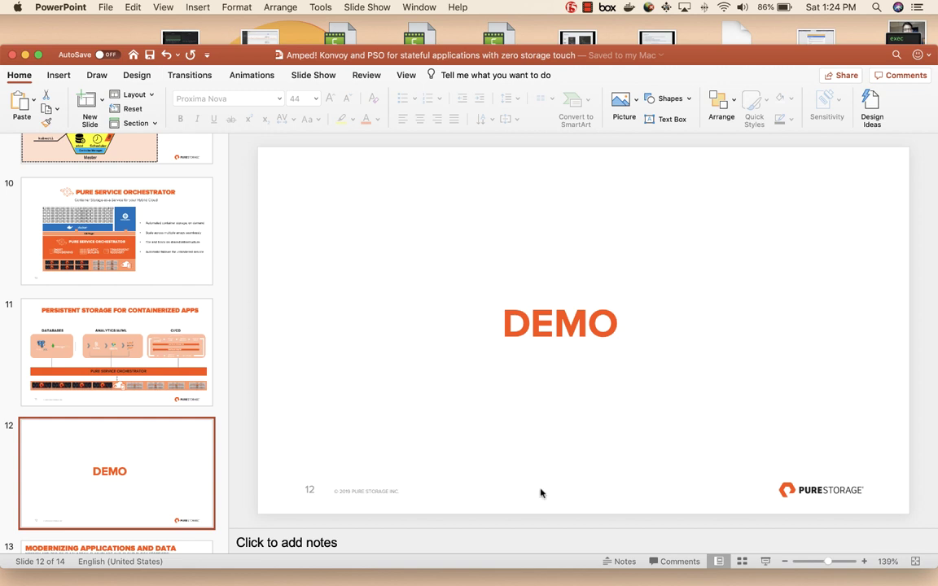
{"action": "left_click", "coordinate": [766, 561]}
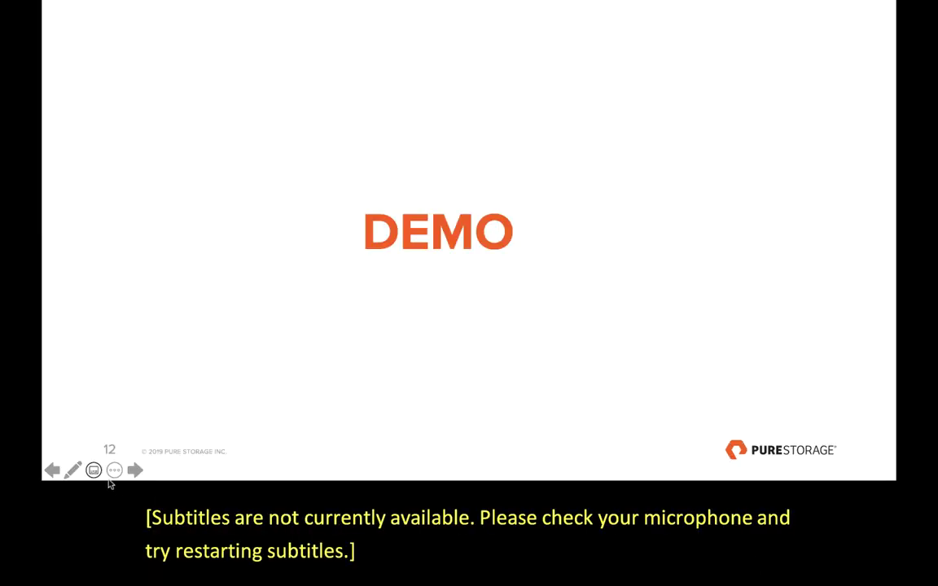
{"action": "left_click", "coordinate": [93, 471]}
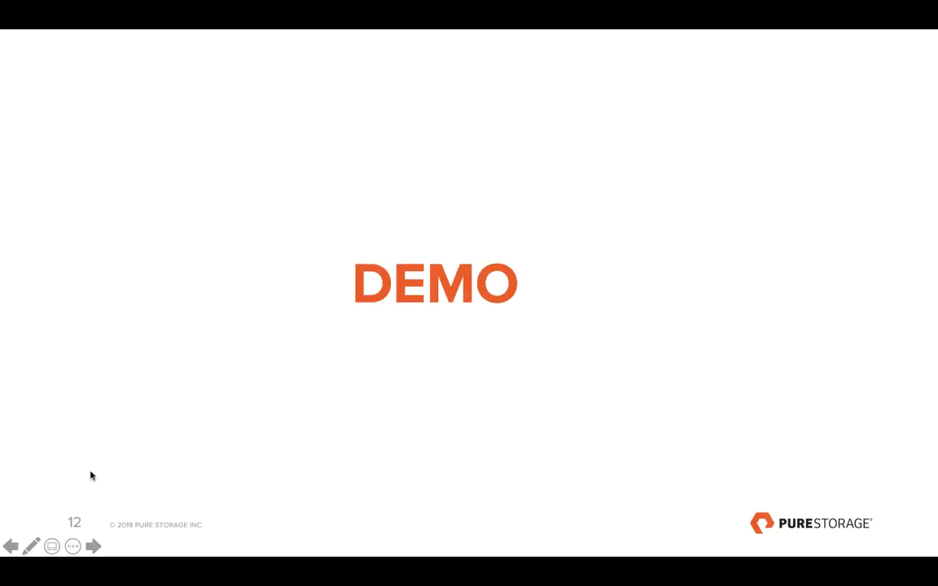
{"action": "left_click", "coordinate": [577, 521]}
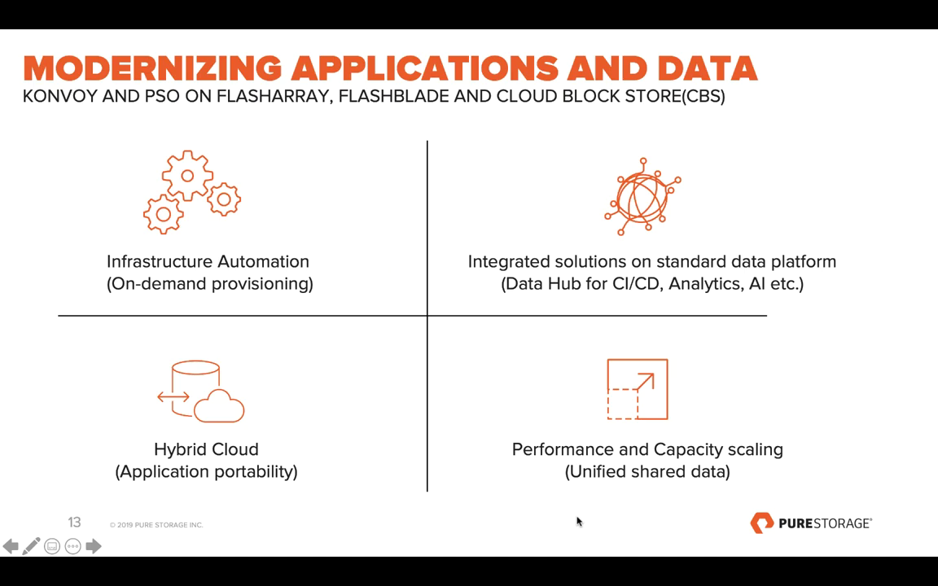